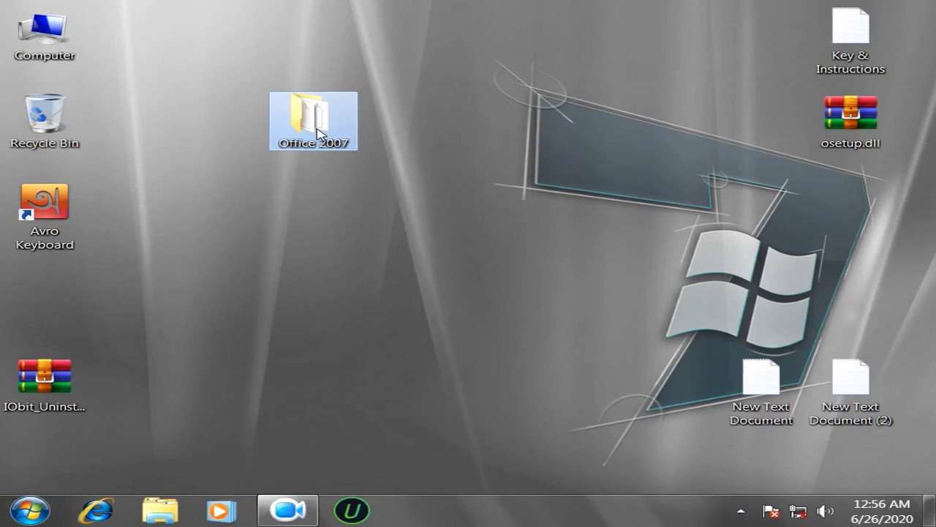
Open the Office 2007 folder on the desktop and try to run its setup application.
drag(317, 134, 334, 123)
click(402, 124)
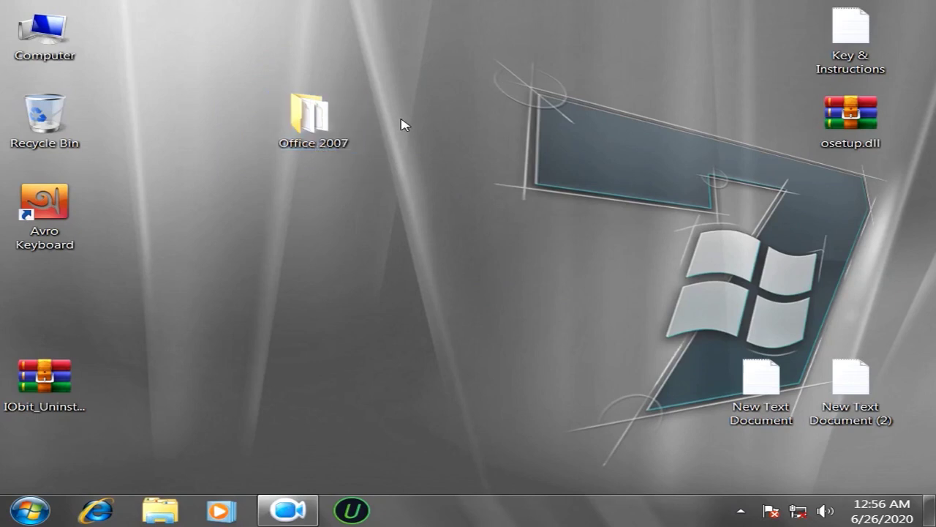
mouse_move(331, 152)
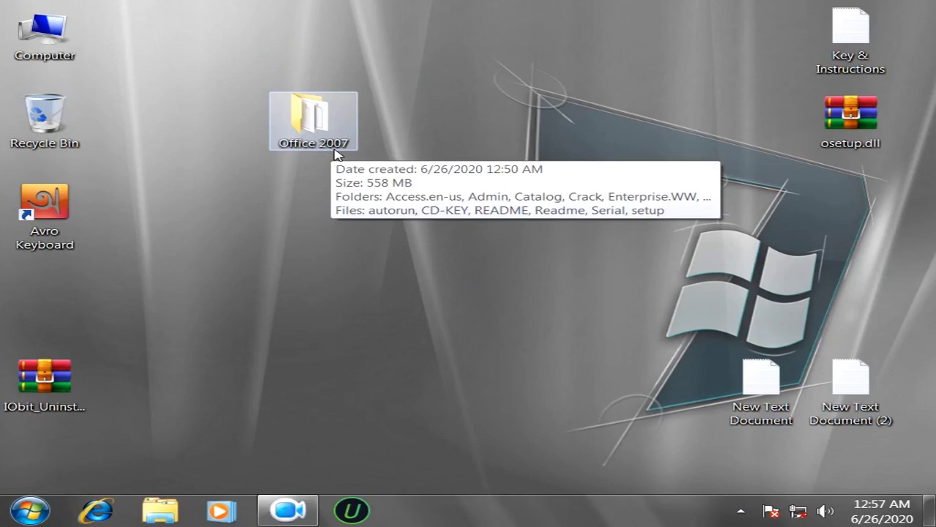
click(316, 136)
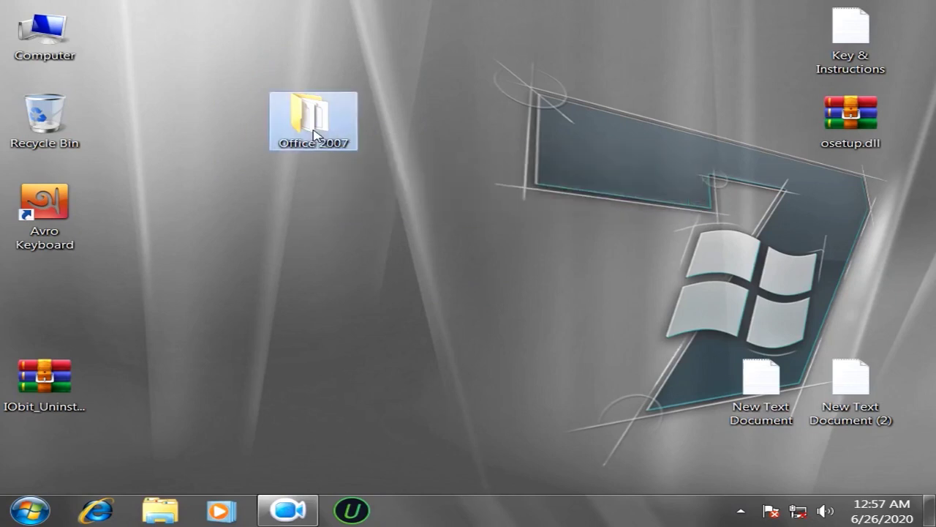
double_click(316, 135)
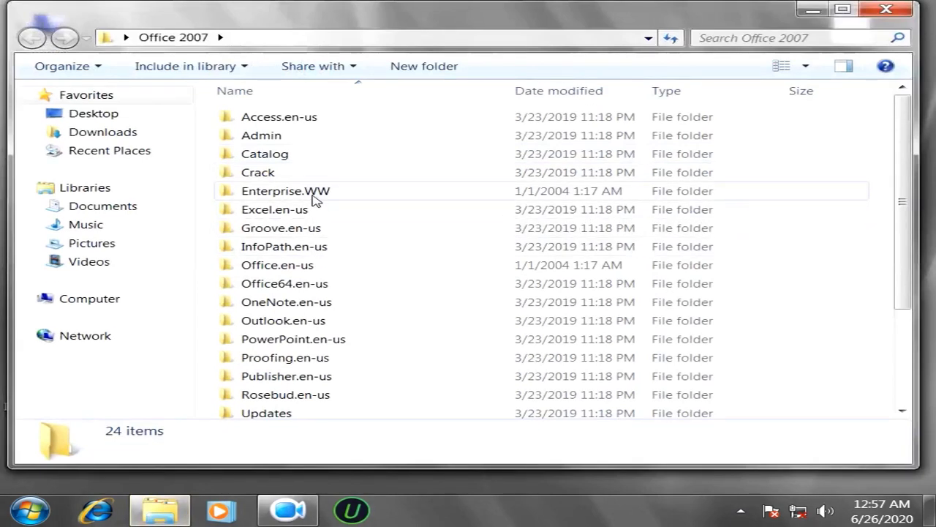
mouse_move(314, 200)
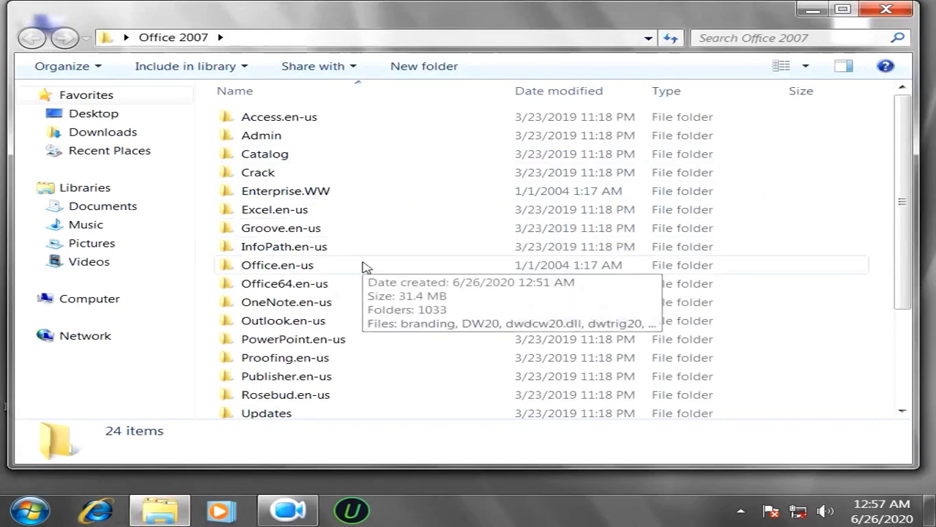
scroll(361, 266, down, 3)
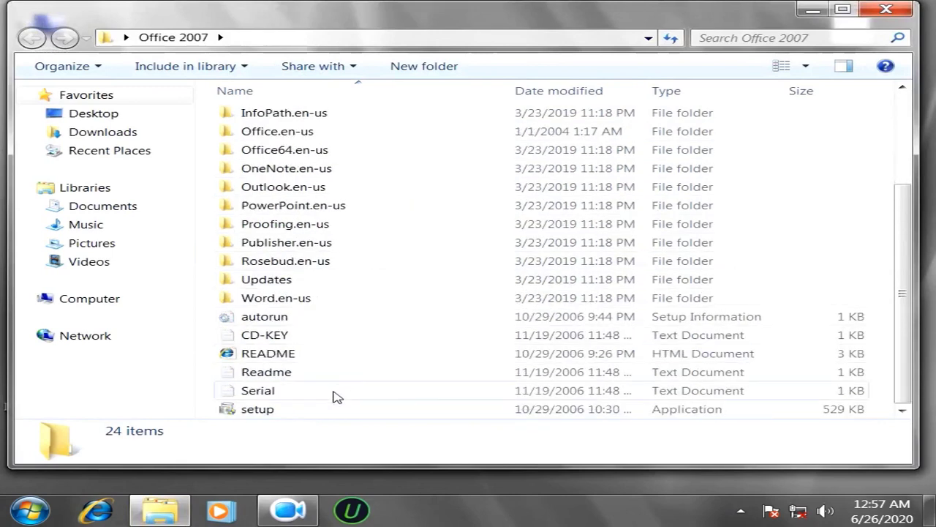
mouse_move(269, 419)
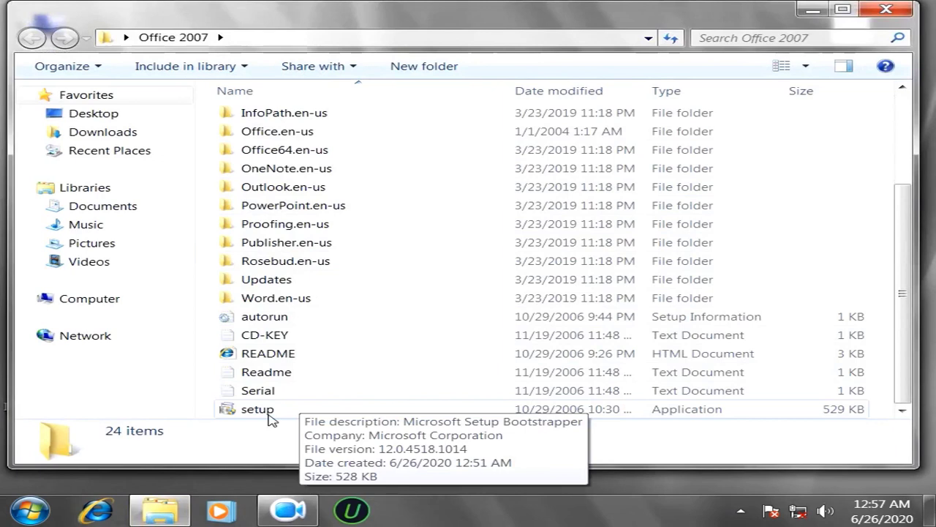
double_click(269, 414)
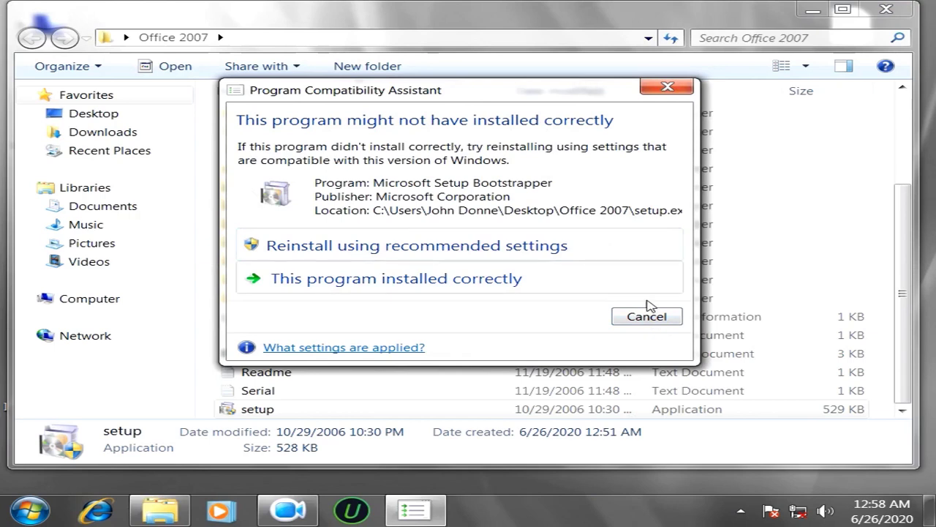
Dismiss the Program Compatibility Assistant and close the Office 2007 folder window.
click(662, 90)
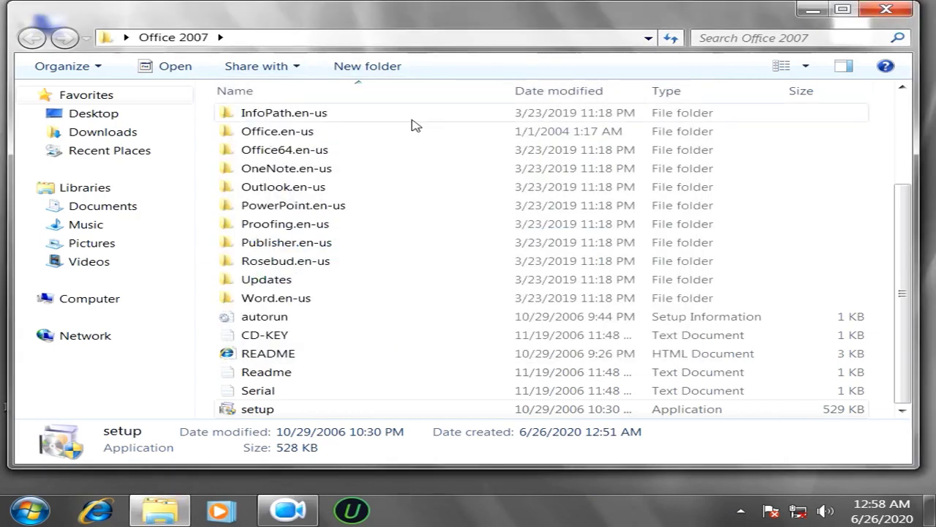
drag(561, 314, 303, 366)
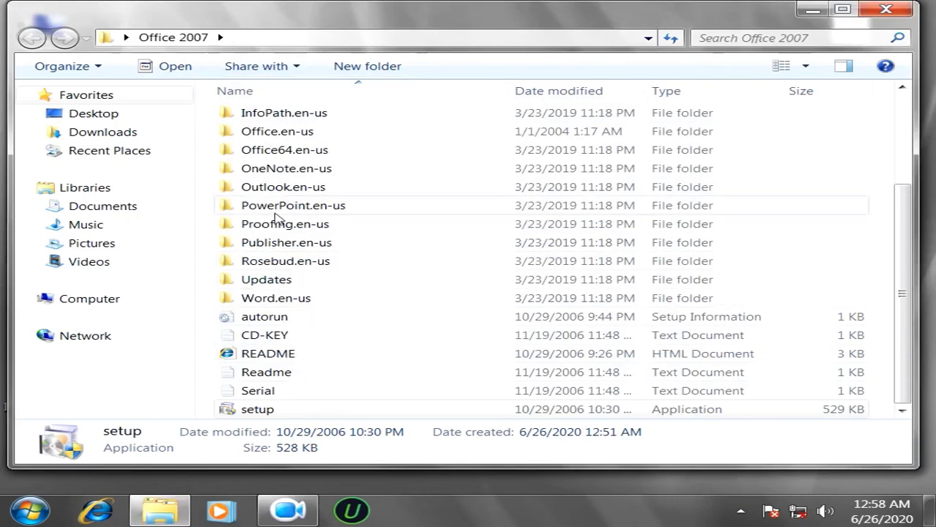
click(886, 9)
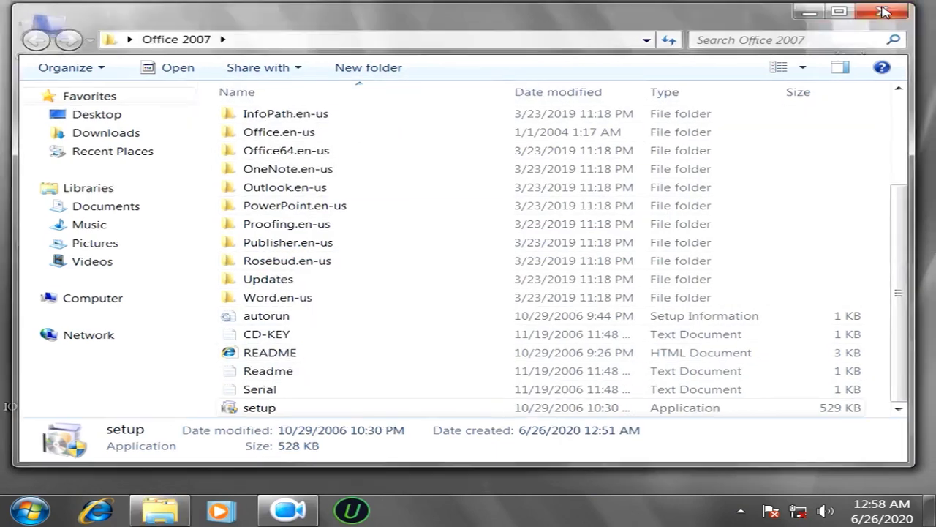
Move the osetup.dll archive to the upper desktop area between Office 2007 and Key & Instructions, and refresh the desktop.
right_click(569, 167)
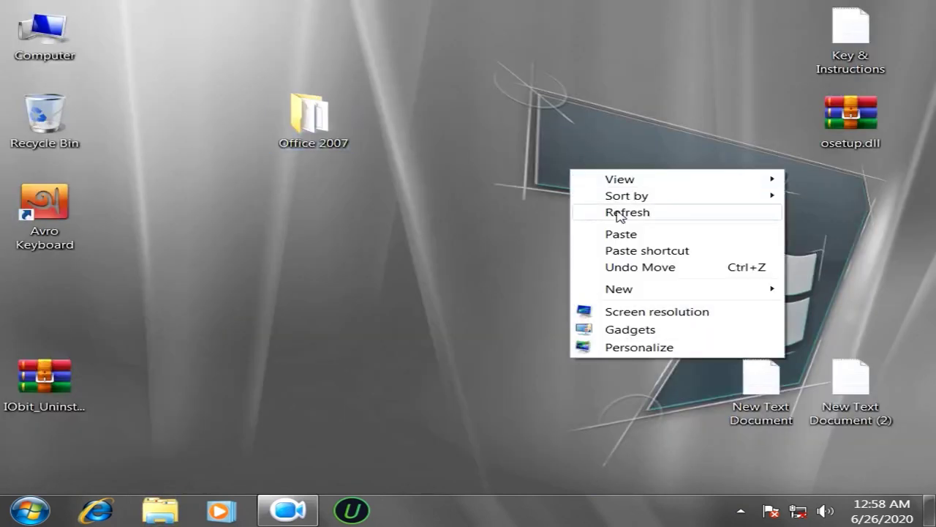
click(618, 213)
right_click(310, 221)
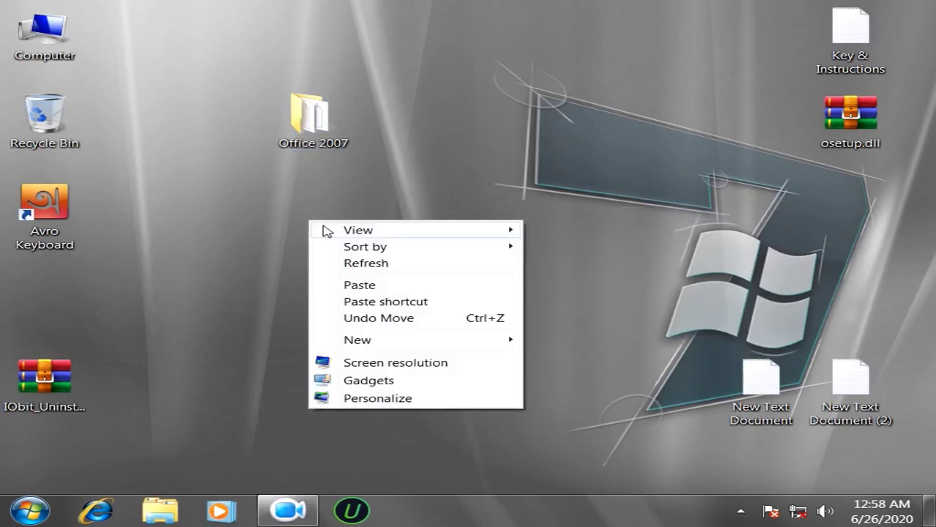
click(368, 268)
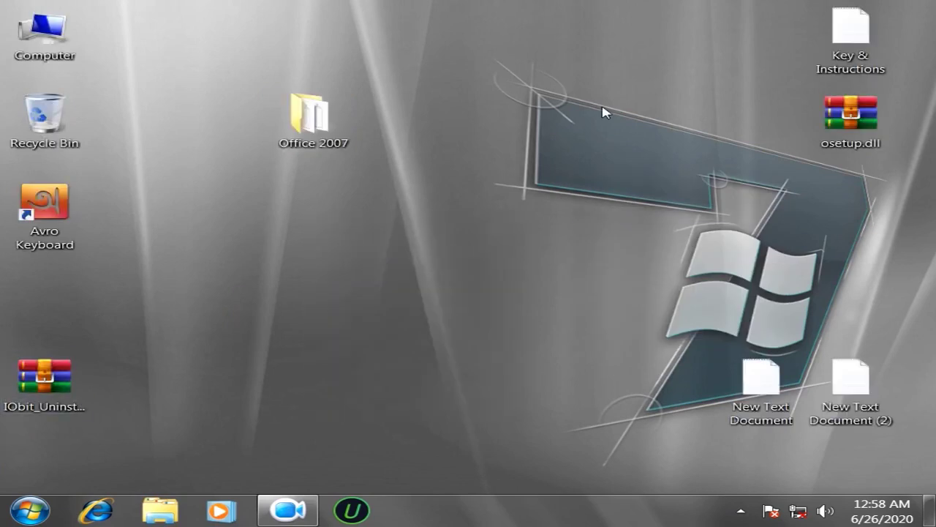
drag(761, 101, 691, 82)
right_click(615, 147)
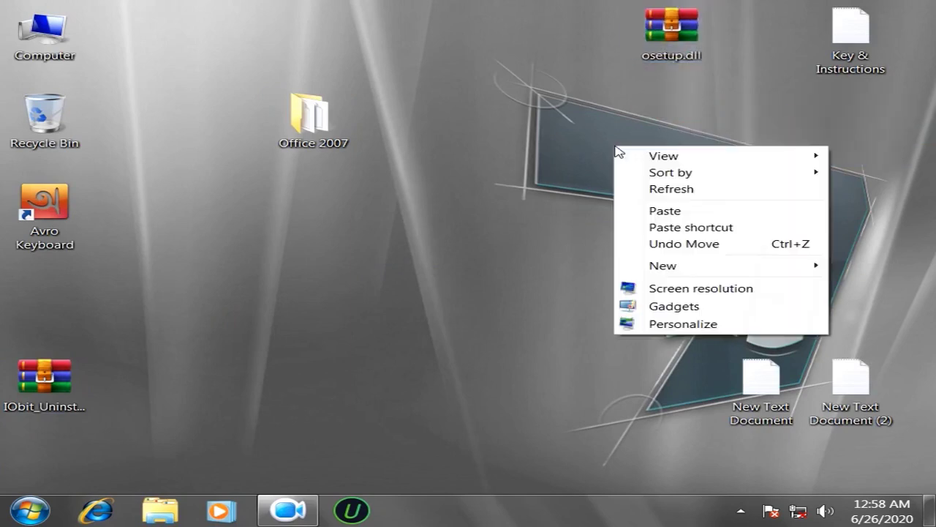
click(685, 190)
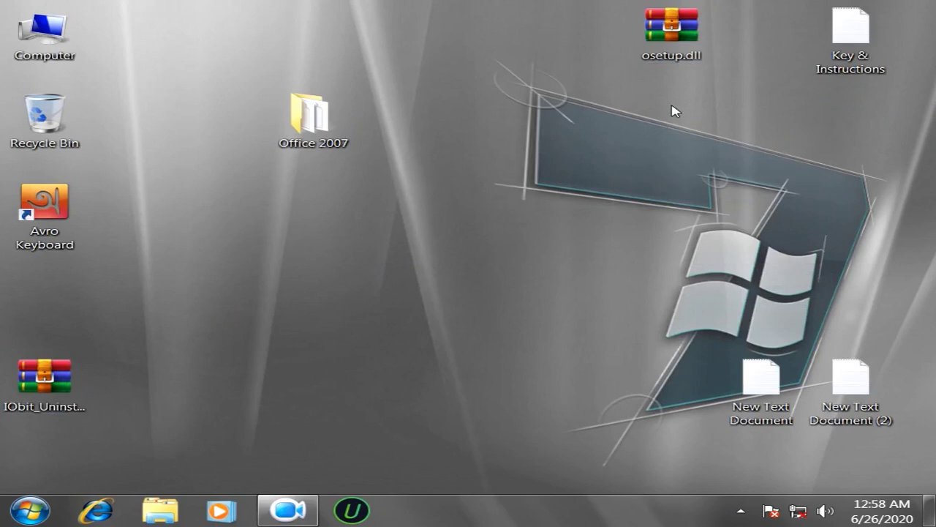
Extract osetup.dll from the osetup.dll archive onto the desktop and close the archive.
double_click(667, 53)
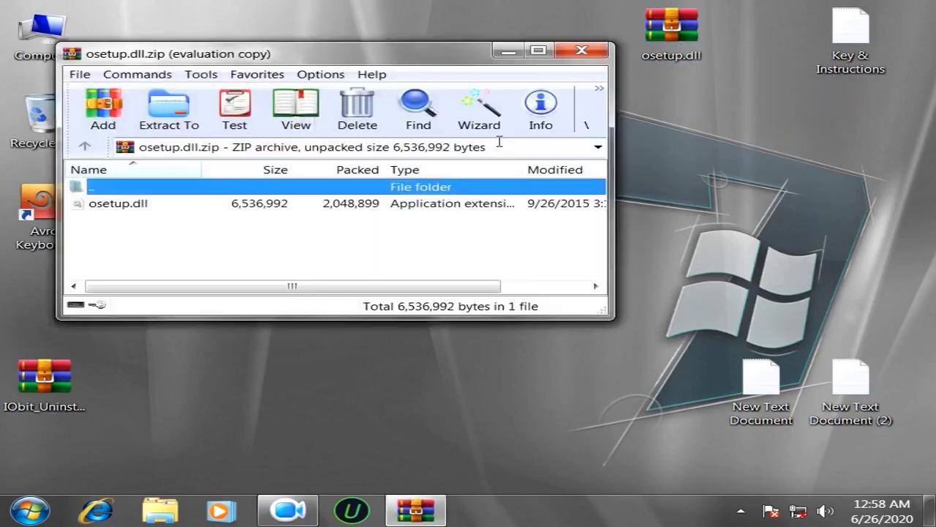
drag(371, 60, 712, 62)
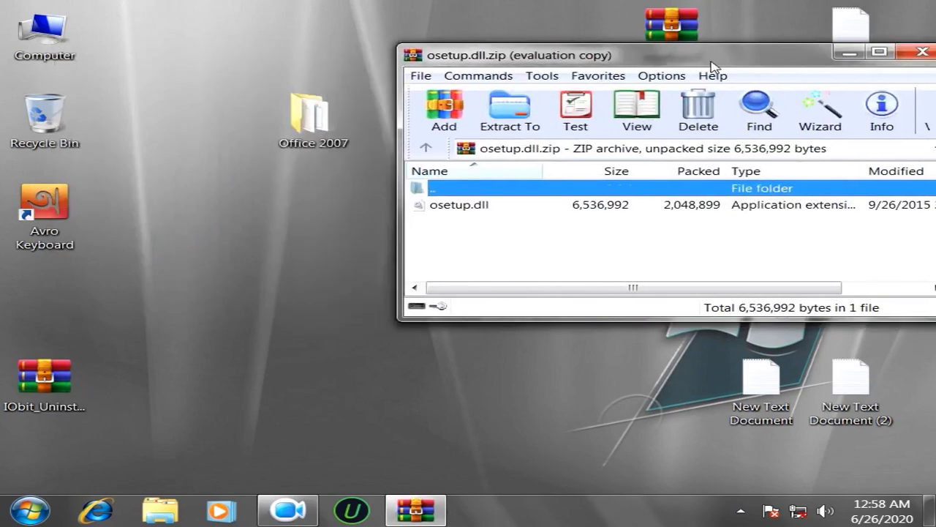
drag(474, 206, 347, 295)
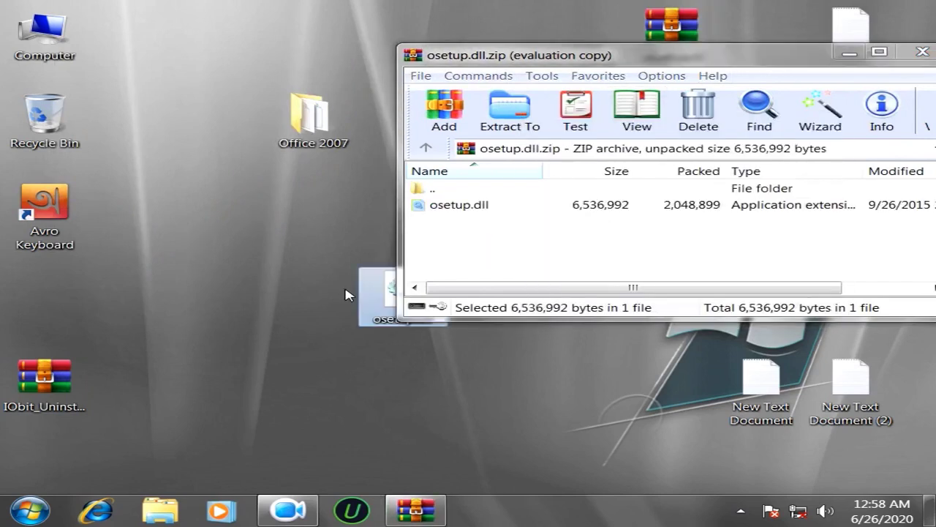
drag(648, 58, 427, 176)
click(704, 170)
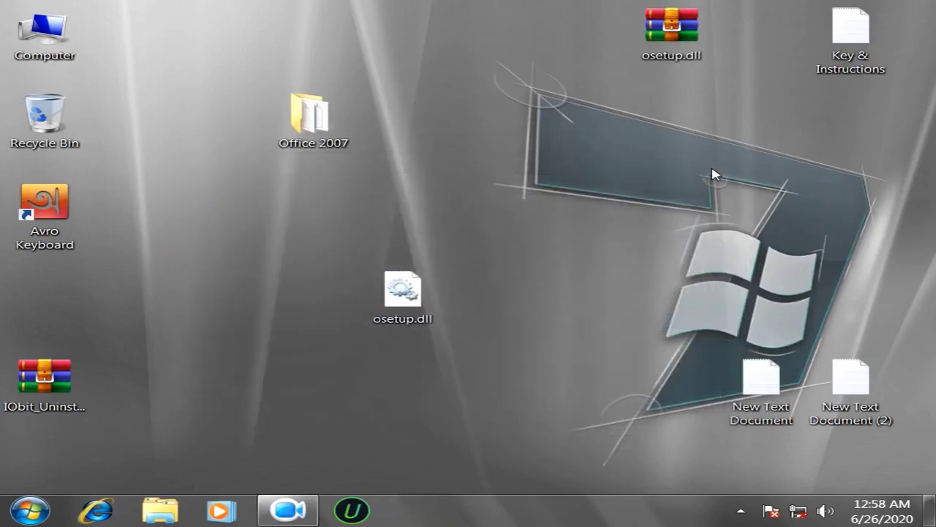
Copy the extracted osetup.dll into the Enterprise.WW subfolder of Office 2007, replacing the existing file.
right_click(414, 294)
click(460, 208)
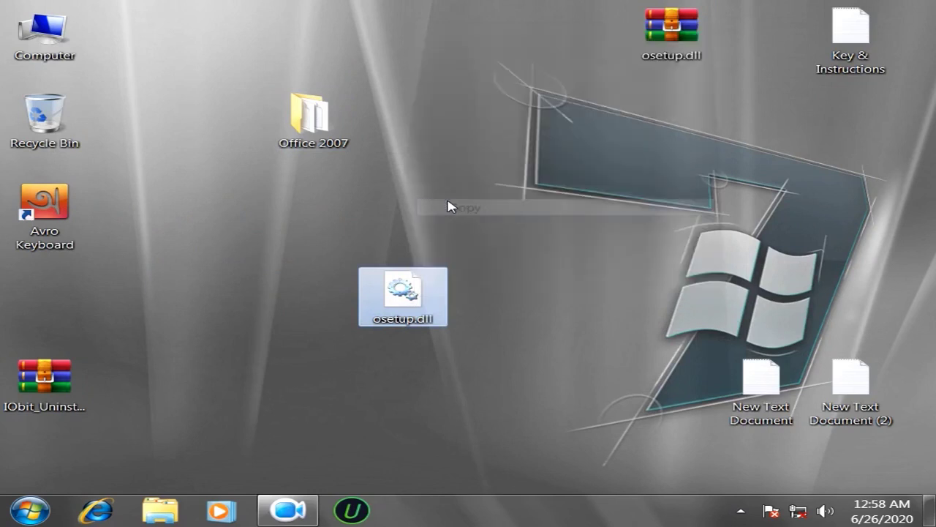
click(316, 143)
double_click(316, 142)
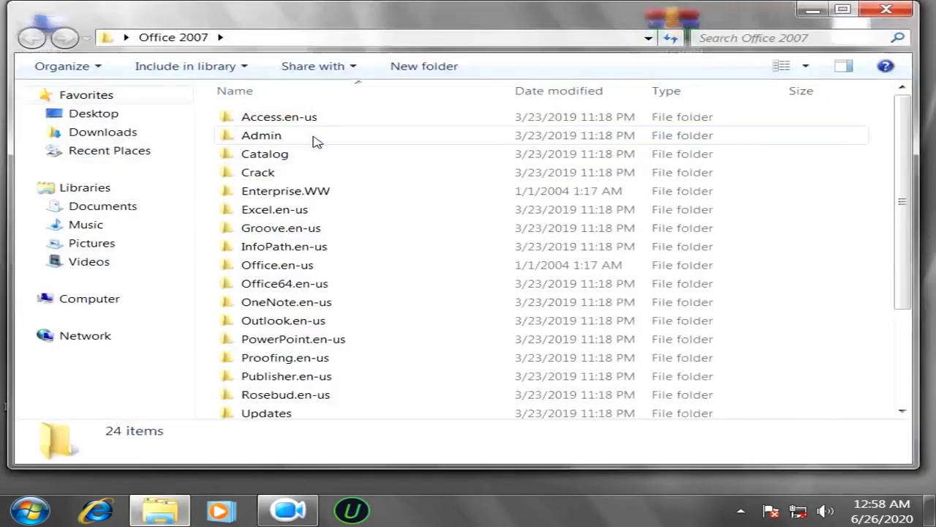
click(379, 200)
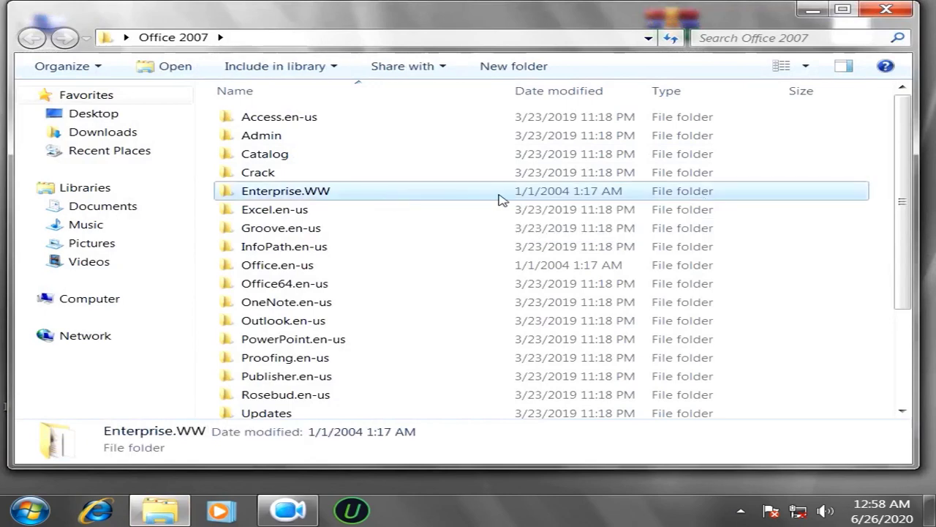
double_click(323, 199)
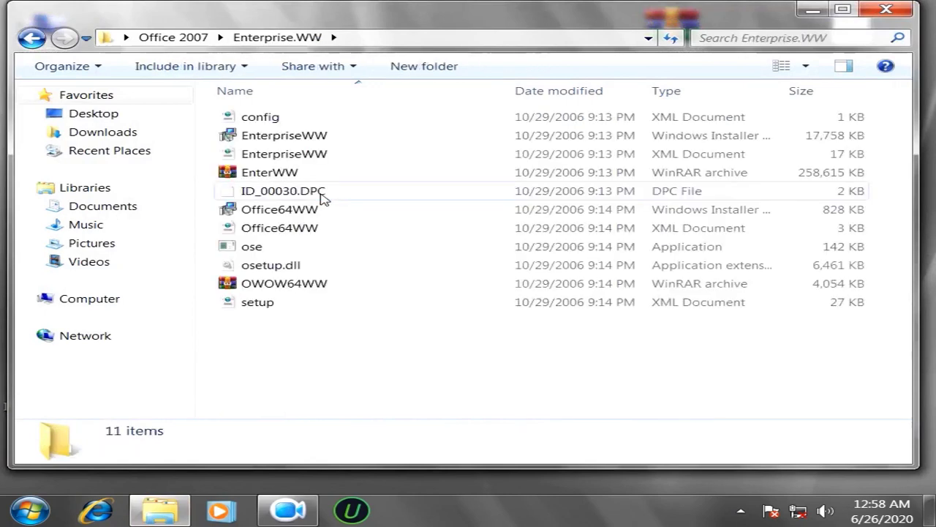
right_click(339, 341)
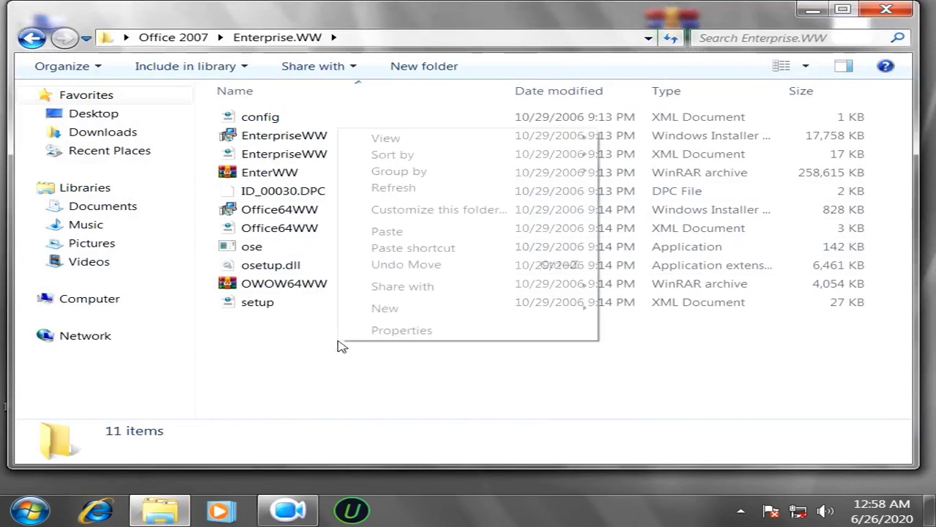
click(401, 232)
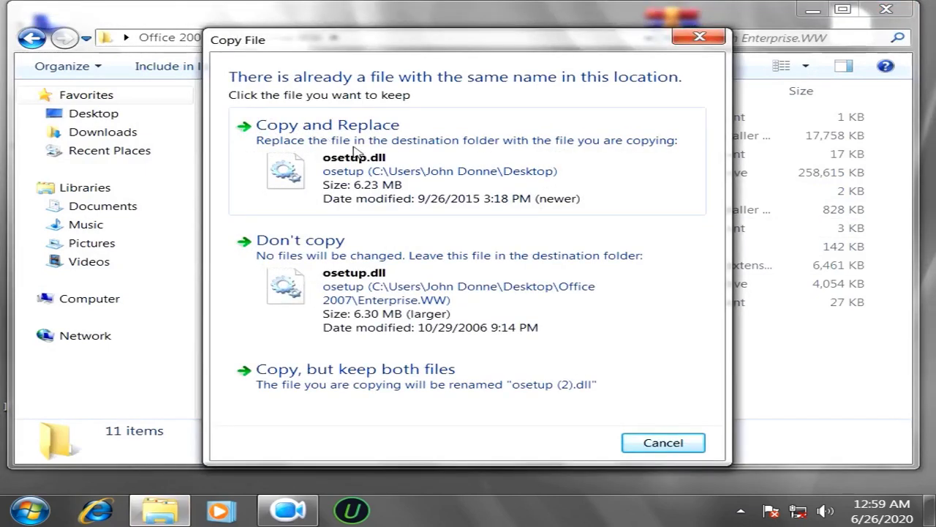
click(433, 148)
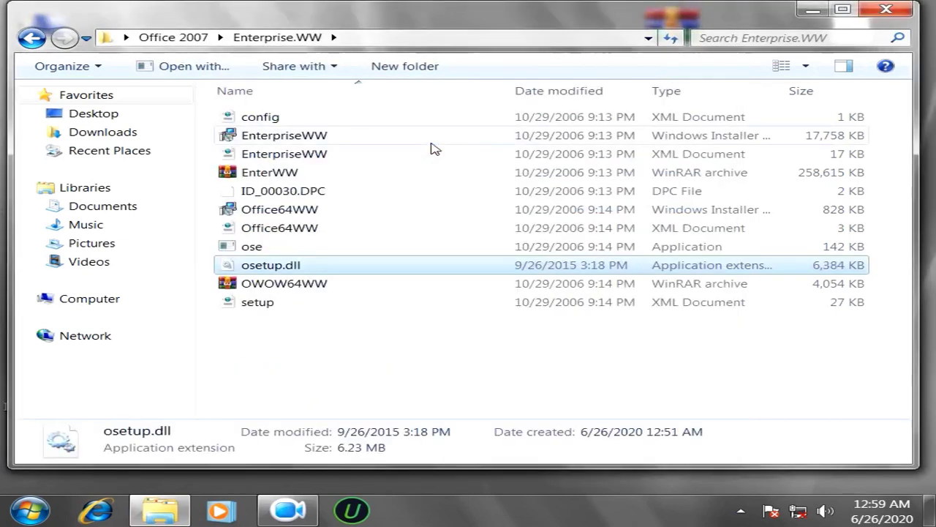
Close the Enterprise.WW folder window after refreshing it, and refresh the desktop.
right_click(527, 356)
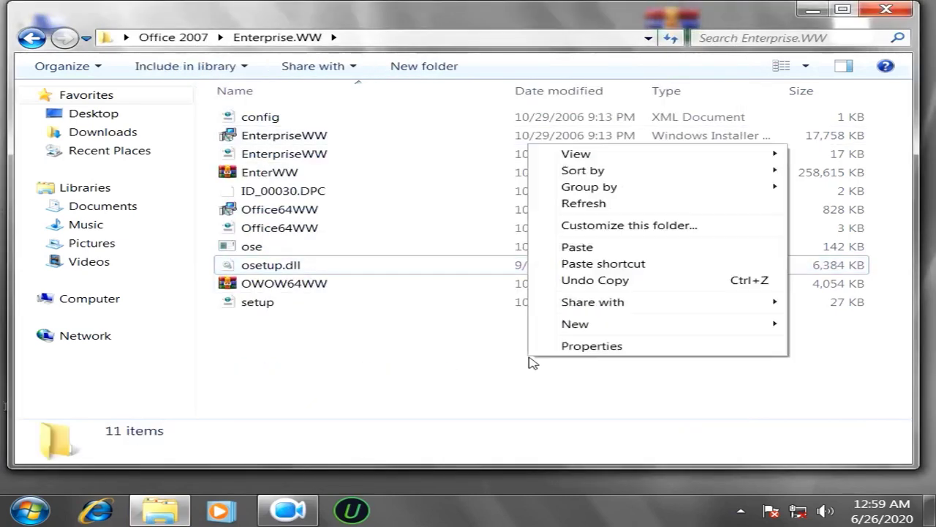
click(583, 205)
click(883, 11)
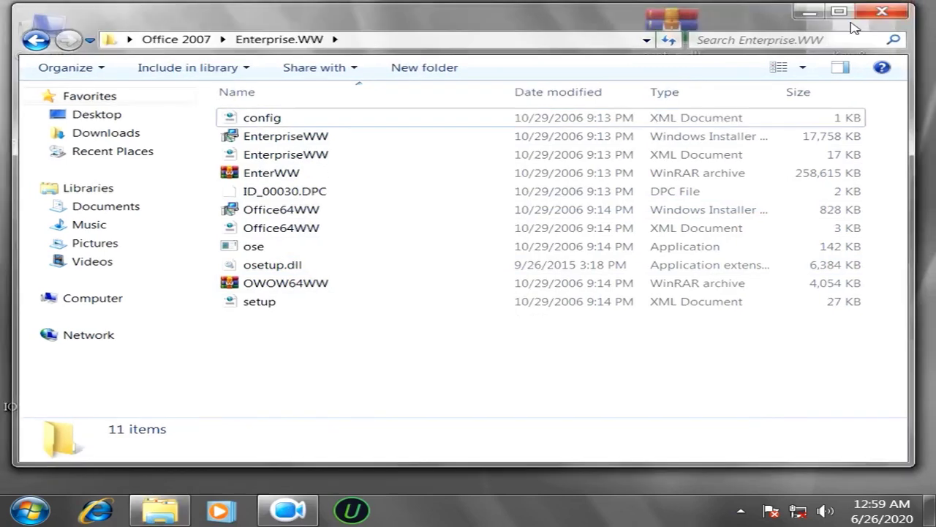
right_click(496, 145)
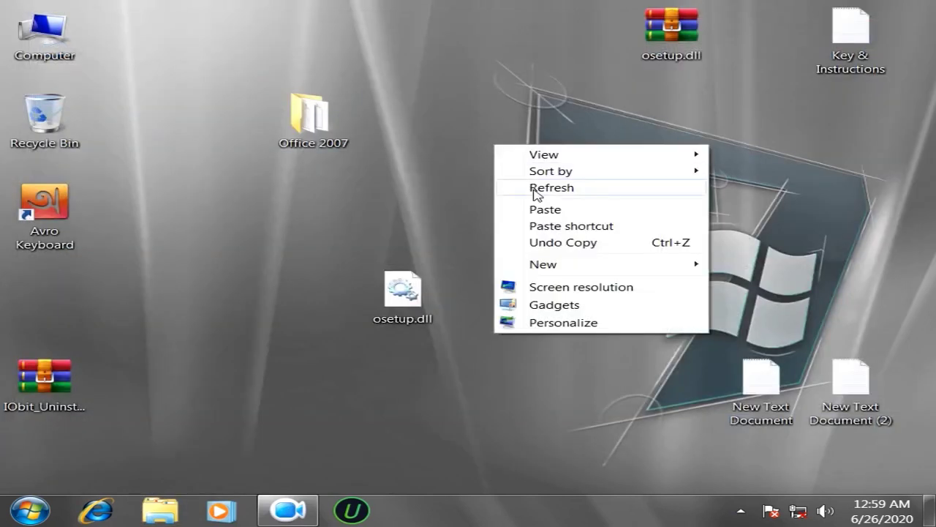
click(583, 191)
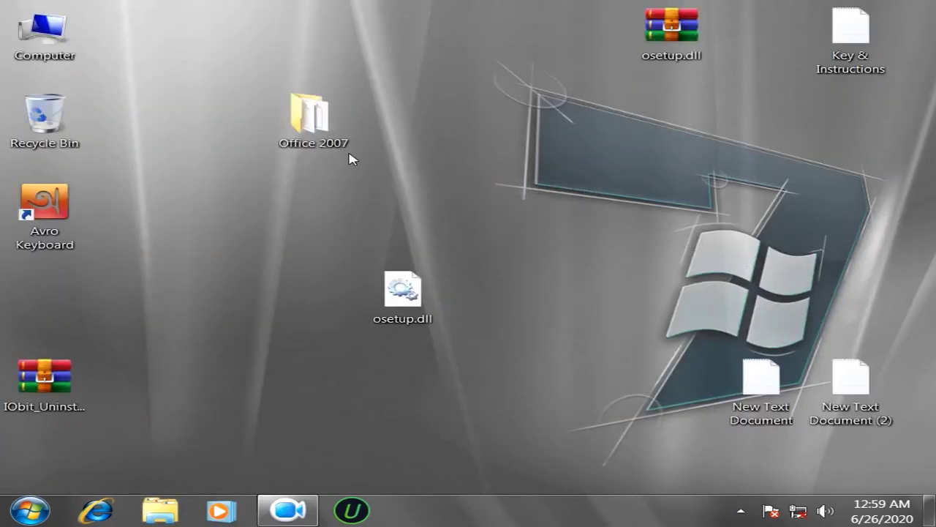
Run the setup application from the Office 2007 folder and shift the product key window slightly downward.
double_click(309, 121)
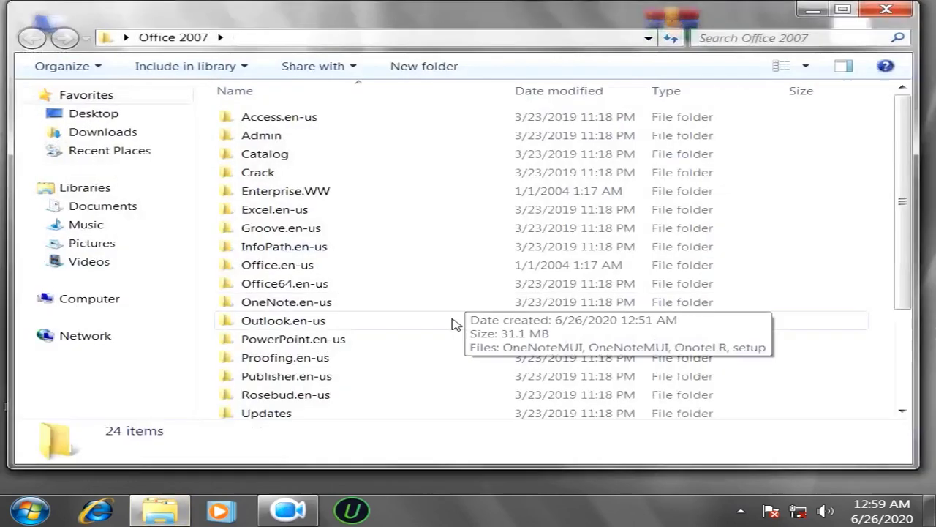
scroll(347, 357, down, 2)
scroll(327, 373, down, 1)
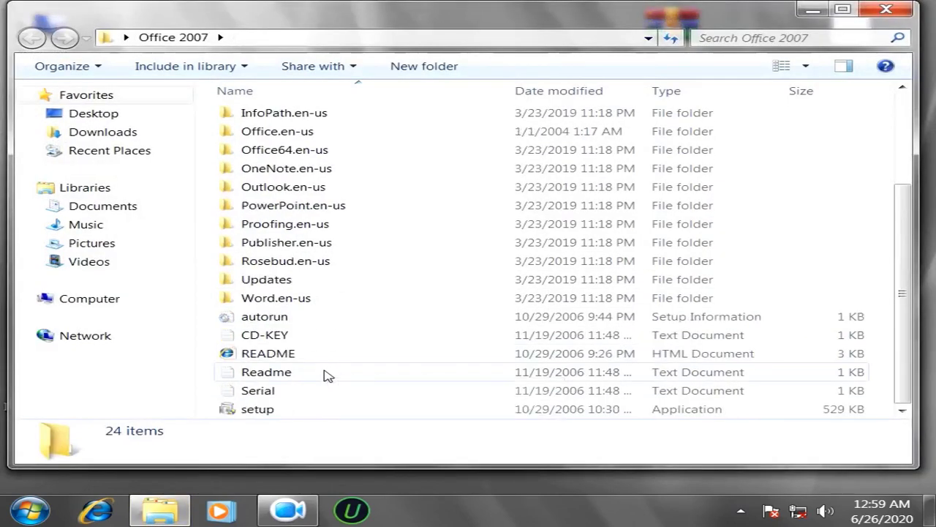
click(260, 410)
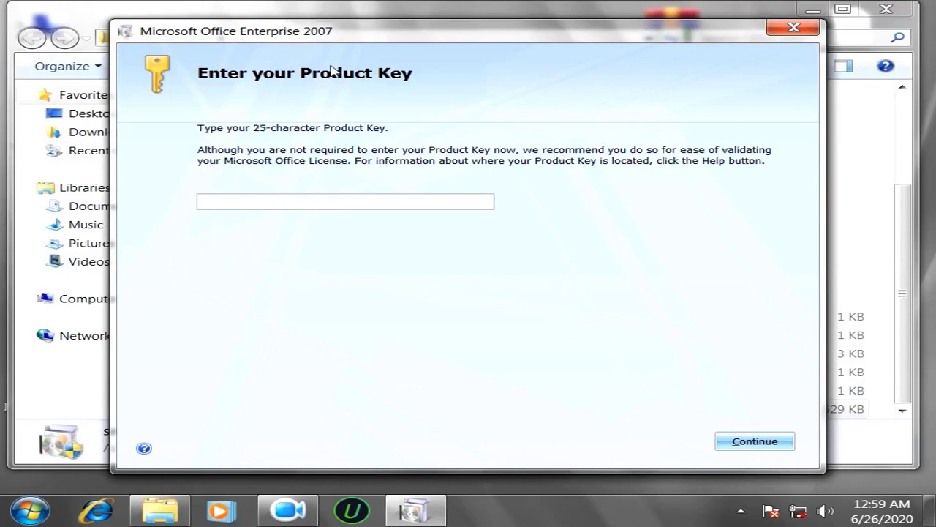
mouse_move(421, 35)
mouse_down()
mouse_move(485, 37)
mouse_move(418, 42)
mouse_move(411, 51)
mouse_up()
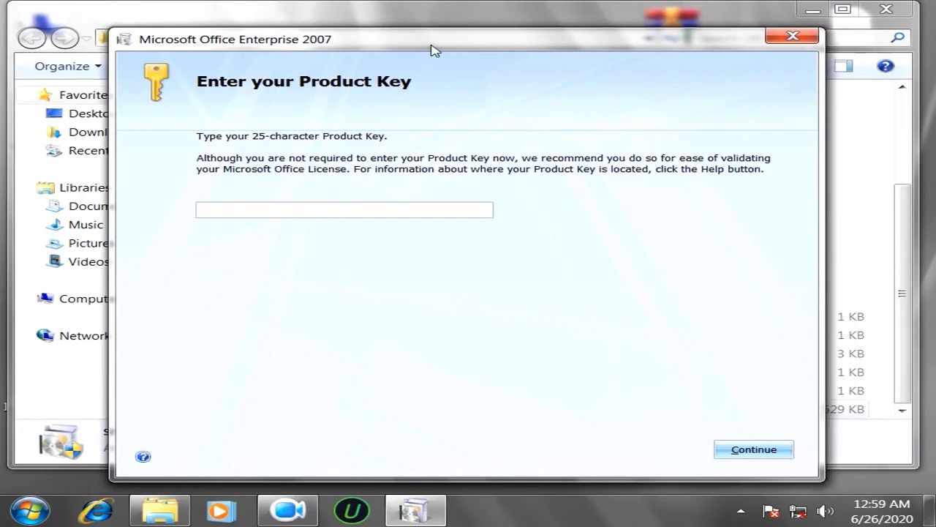
Move the product key window aside, open the Serial text document in the Office 2007 folder and copy its install key.
drag(435, 50, 645, 48)
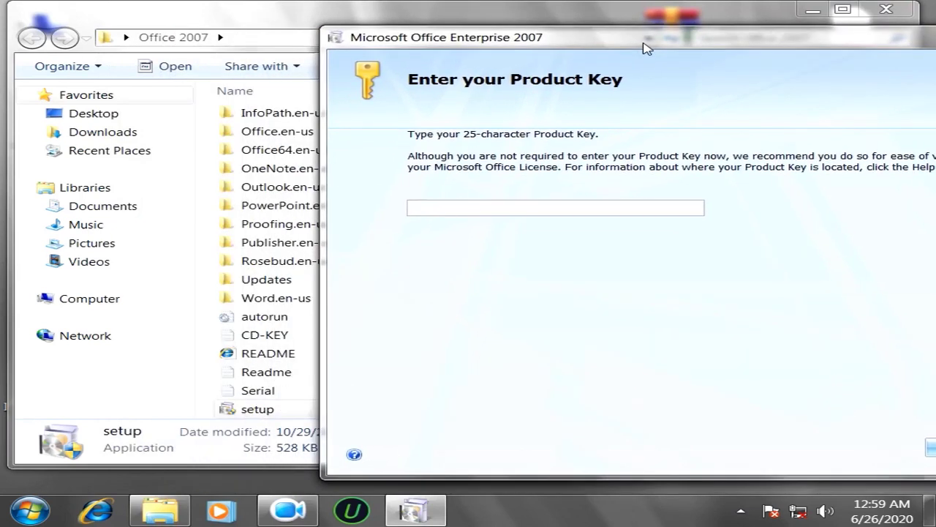
double_click(258, 390)
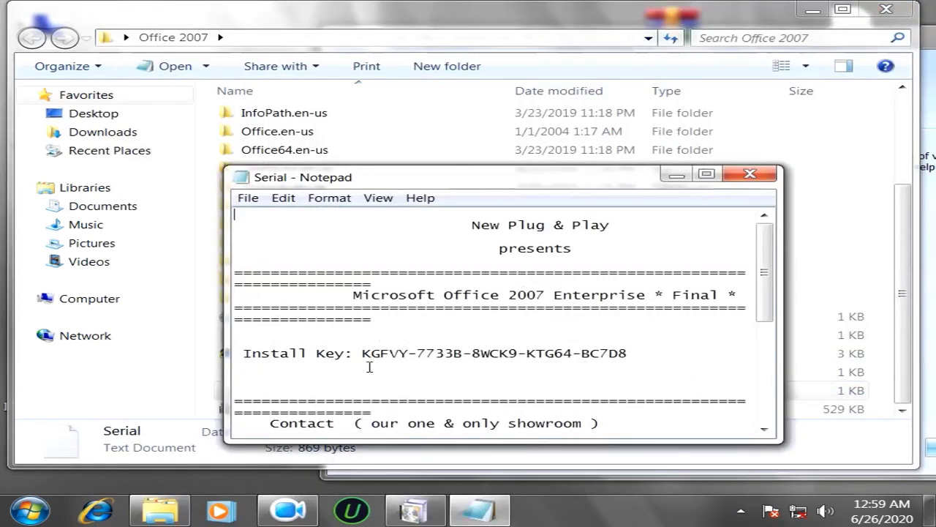
drag(365, 356, 594, 353)
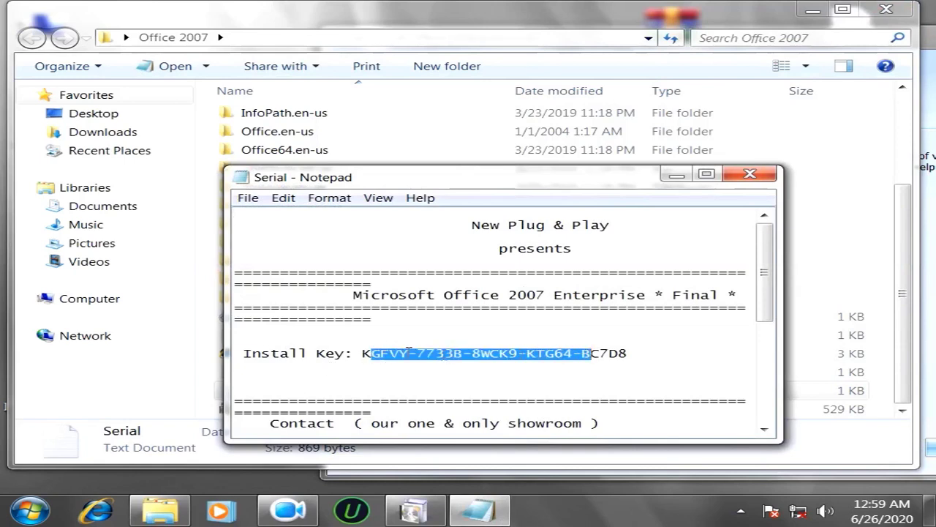
drag(362, 354, 633, 354)
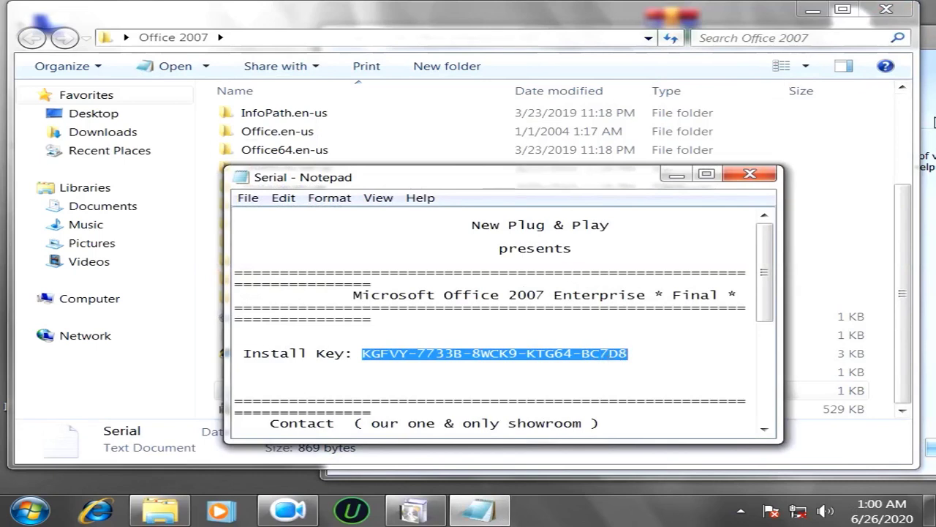
Paste the copied product key into the setup window's product key field and move the window back into full view.
click(933, 122)
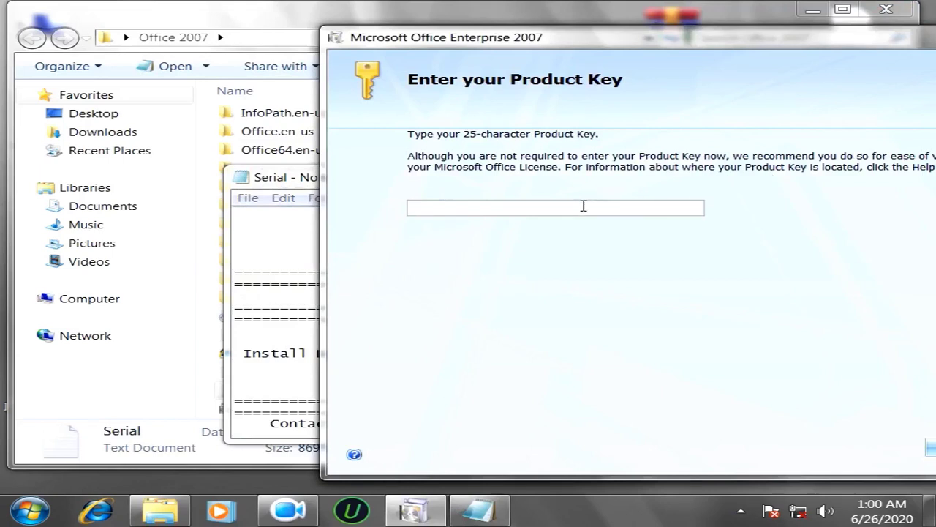
key(ctrl+v)
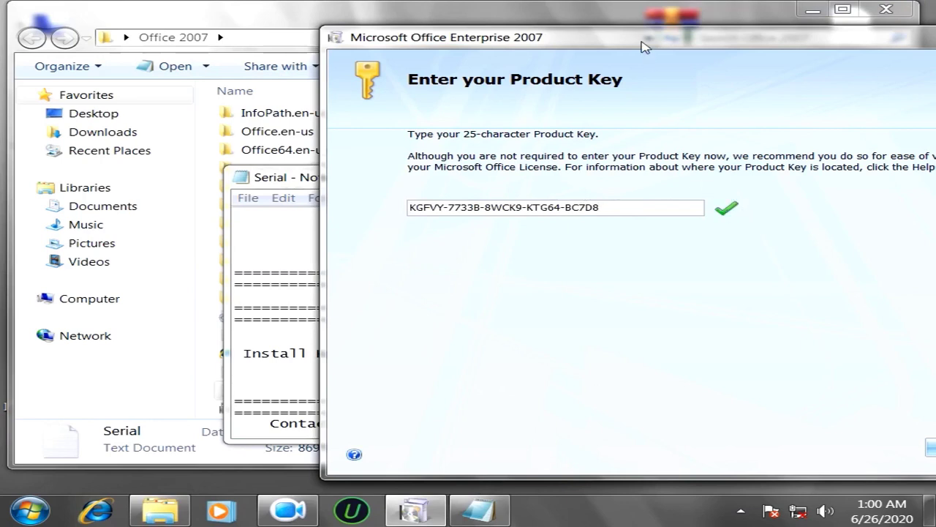
drag(642, 42, 466, 63)
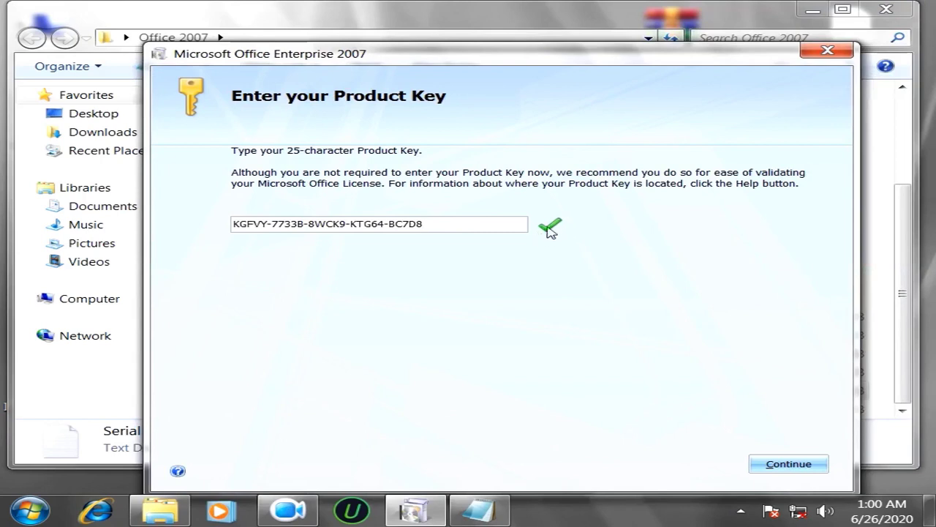